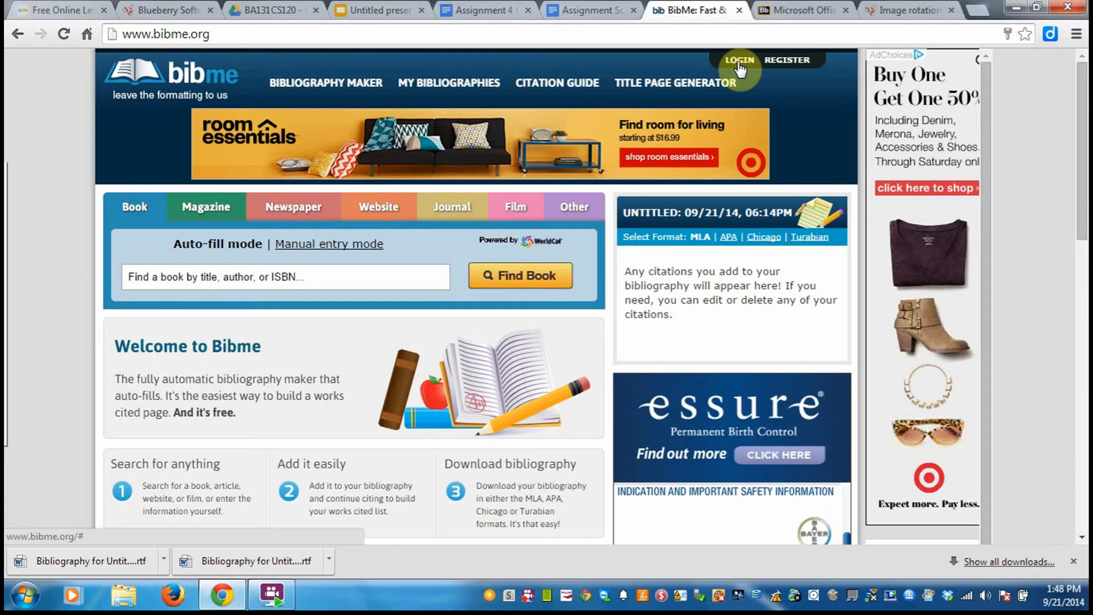
View the BibMe registration form, close it, and log into the existing account with the prefilled credentials.
left_click(787, 62)
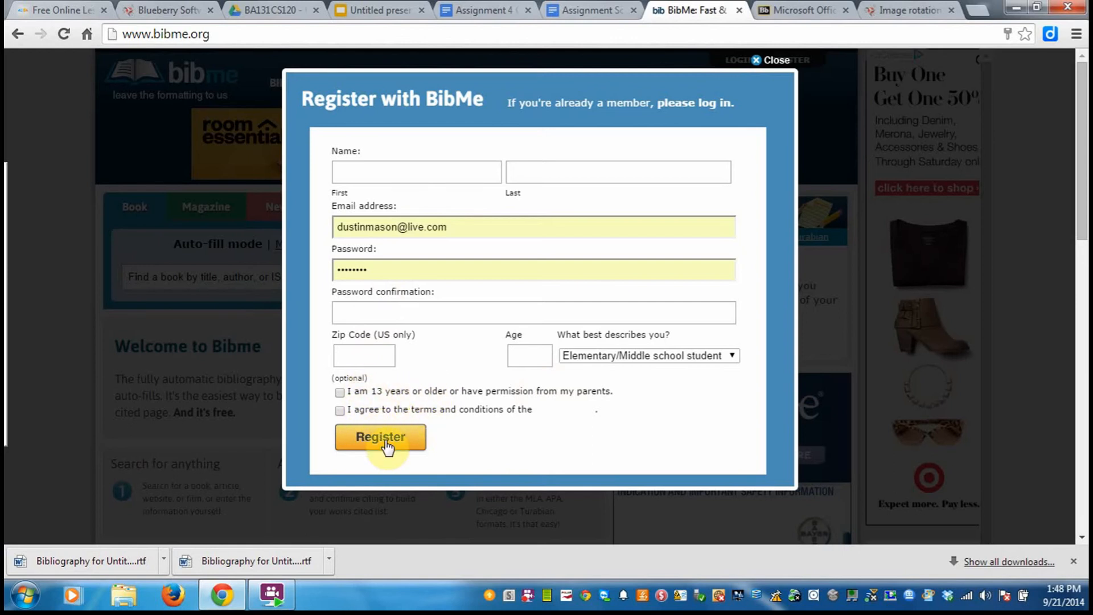
left_click(756, 63)
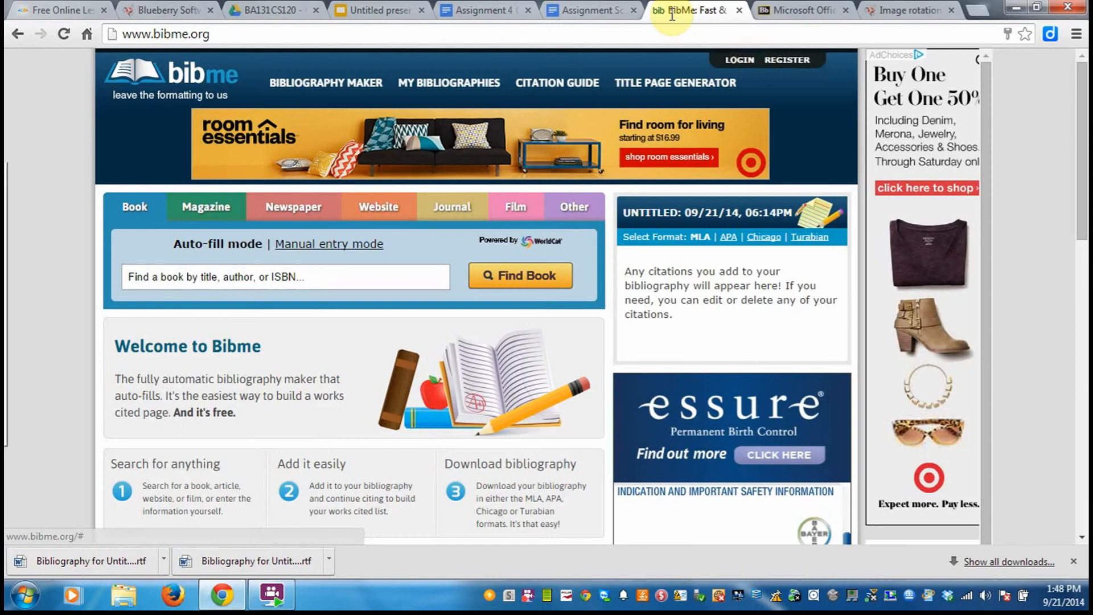
left_click(735, 63)
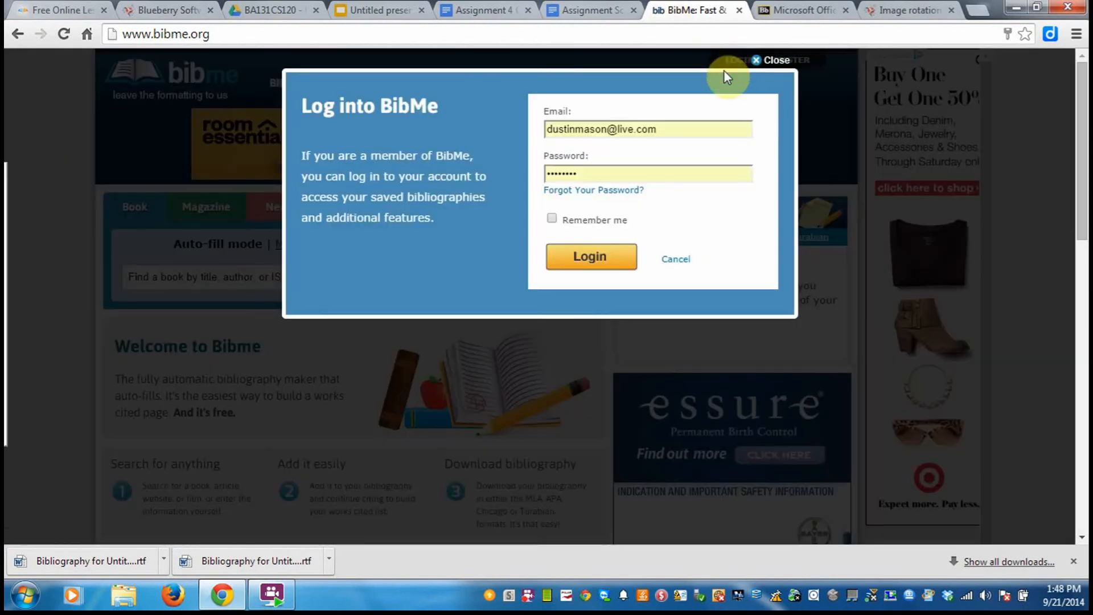
left_click(586, 267)
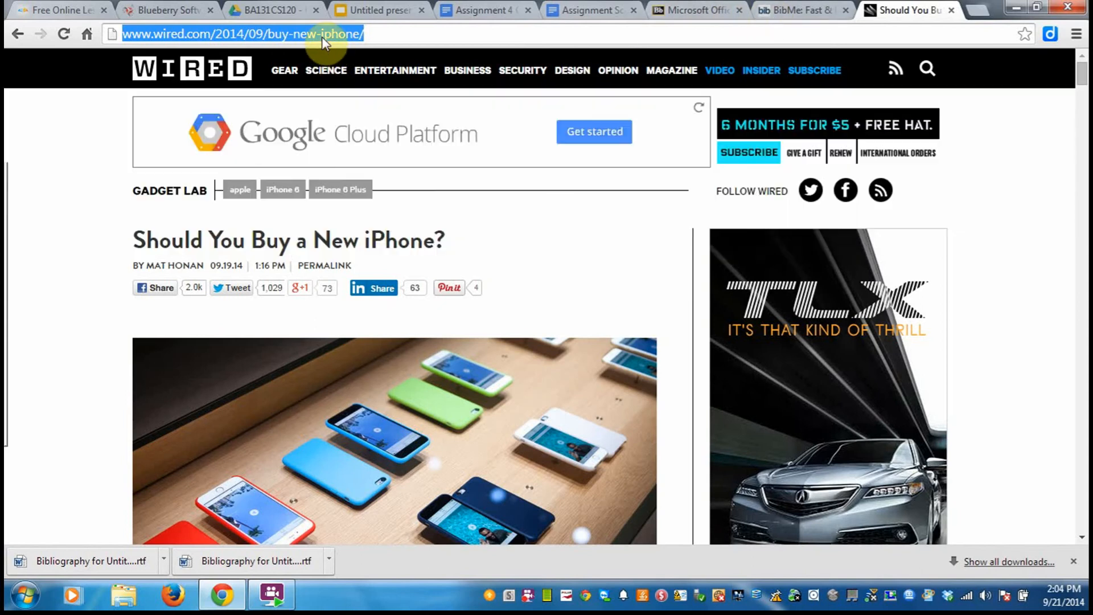
Select the full web address of the Wired iPhone article to copy it and return to BibMe.
left_click(324, 35)
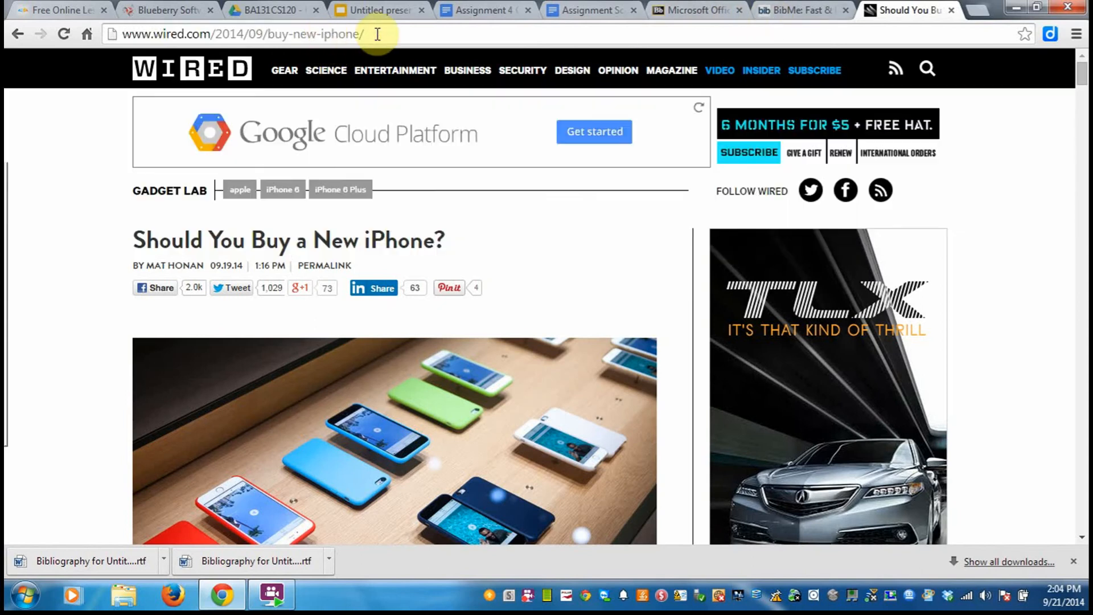
left_click_drag(364, 34, 58, 69)
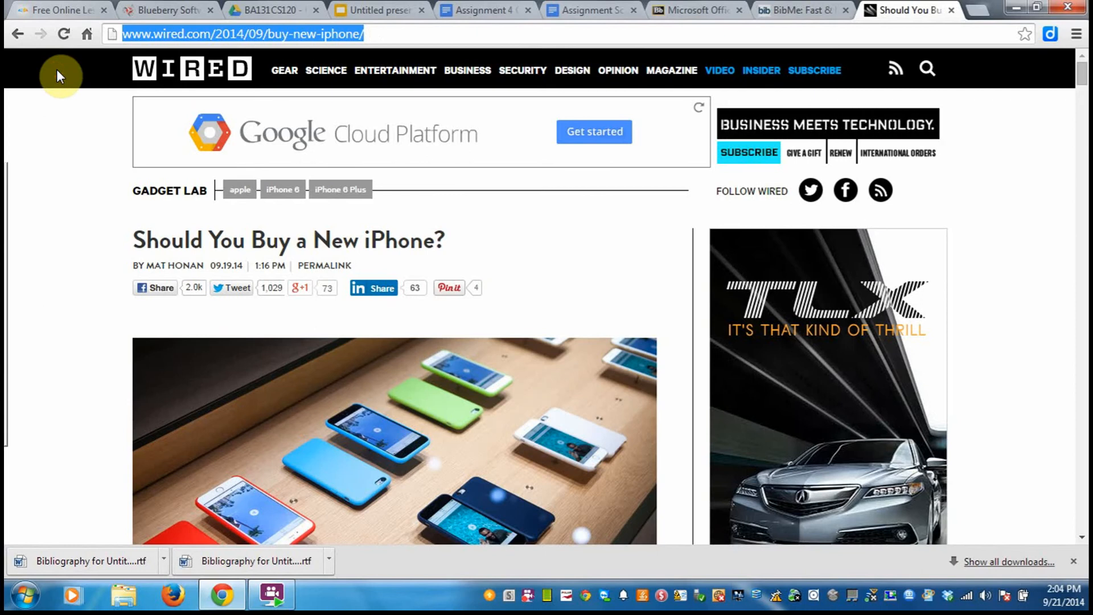
left_click(787, 9)
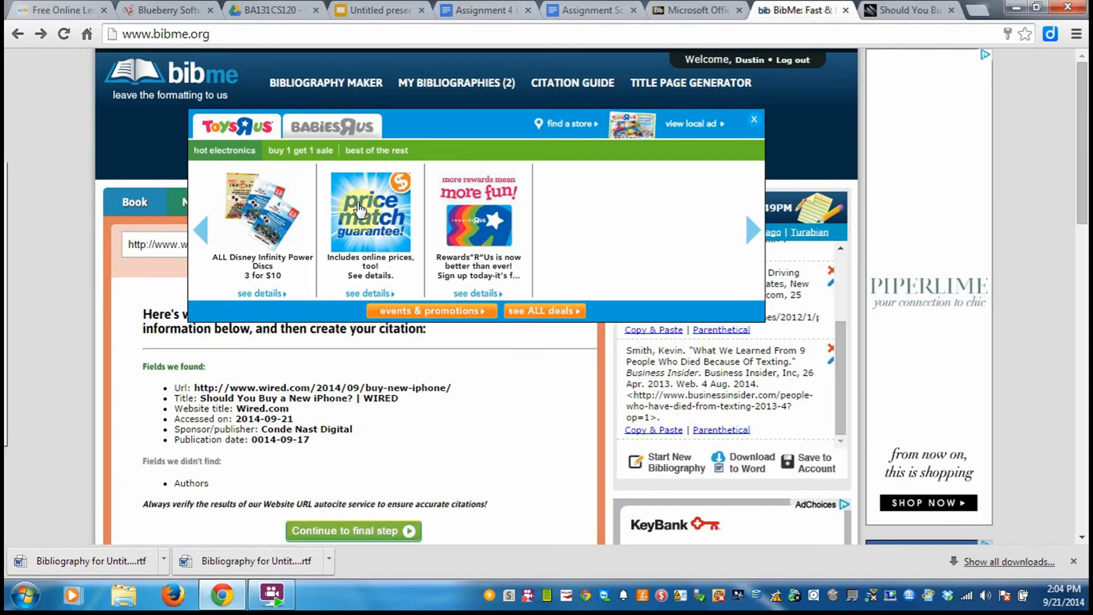
Try to dismiss the expanded Toys R Us advert covering the BibMe page.
left_click(759, 121)
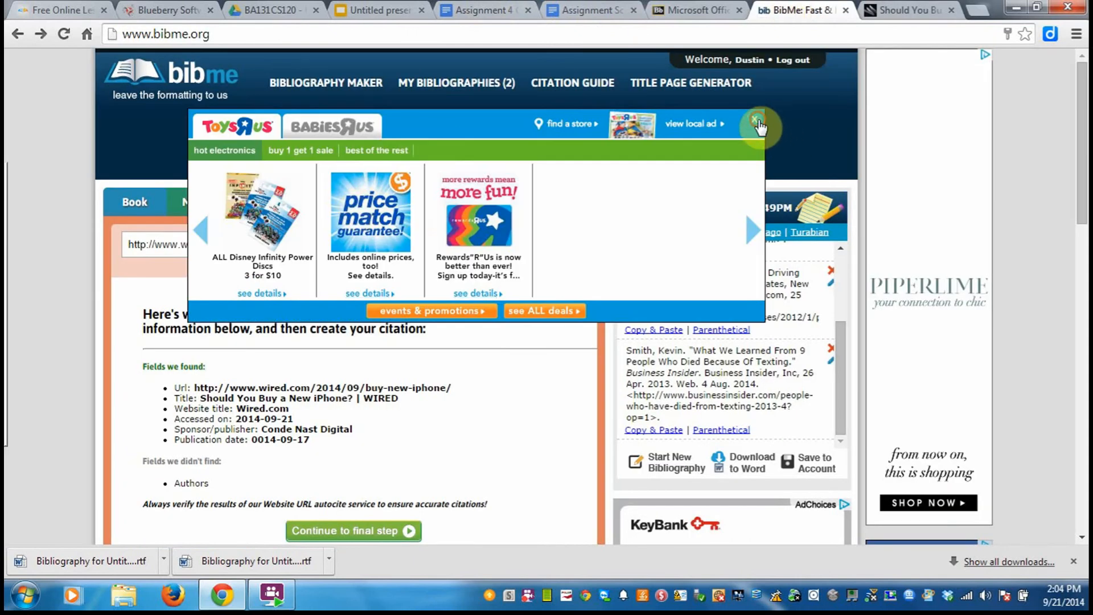
left_click(753, 119)
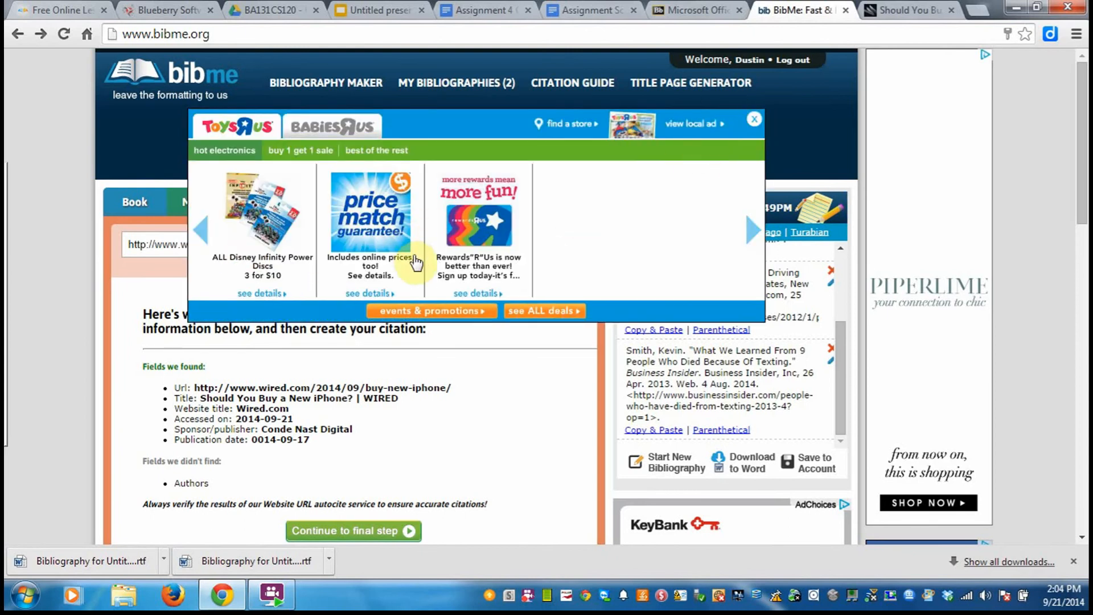
left_click(754, 119)
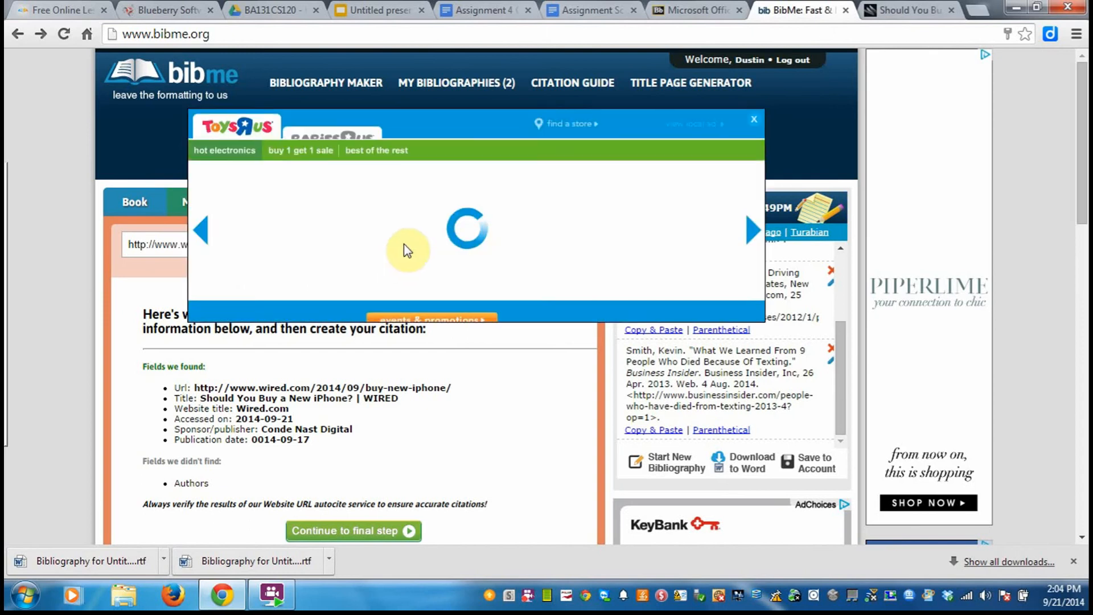
left_click(755, 122)
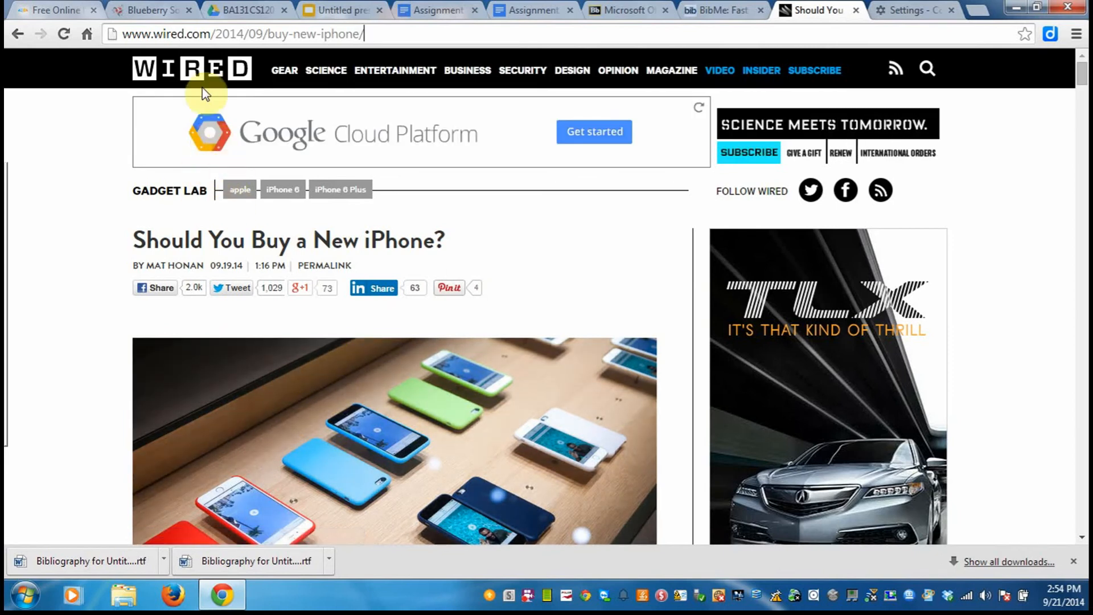
Copy the full address of the Wired article "Should You Buy a New iPhone?" and switch back to BibMe.
left_click(222, 36)
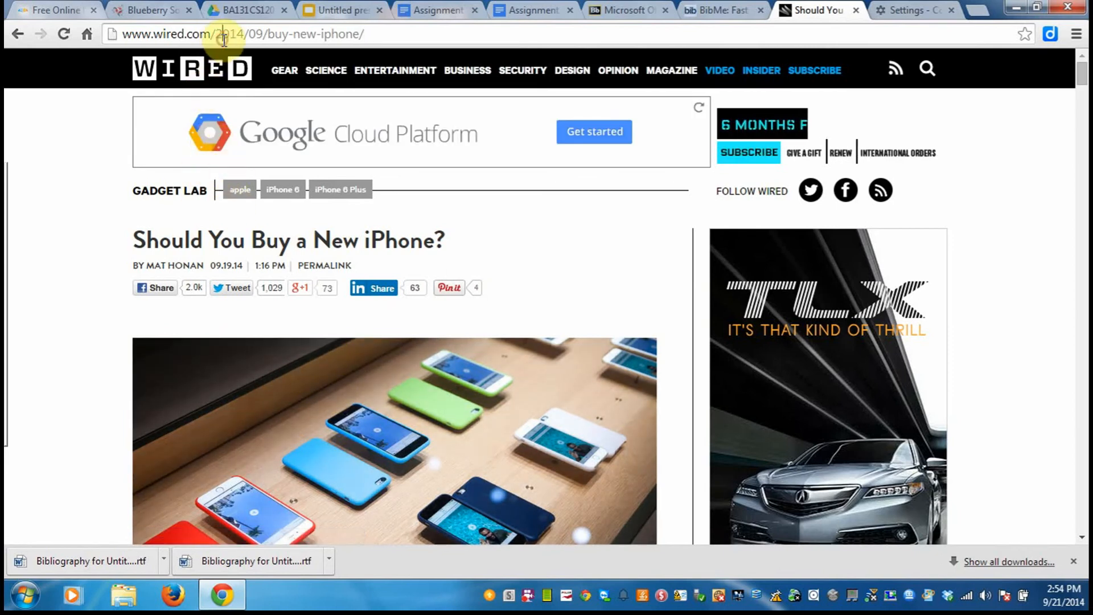
left_click_drag(369, 34, 125, 34)
key("ctrl+c")
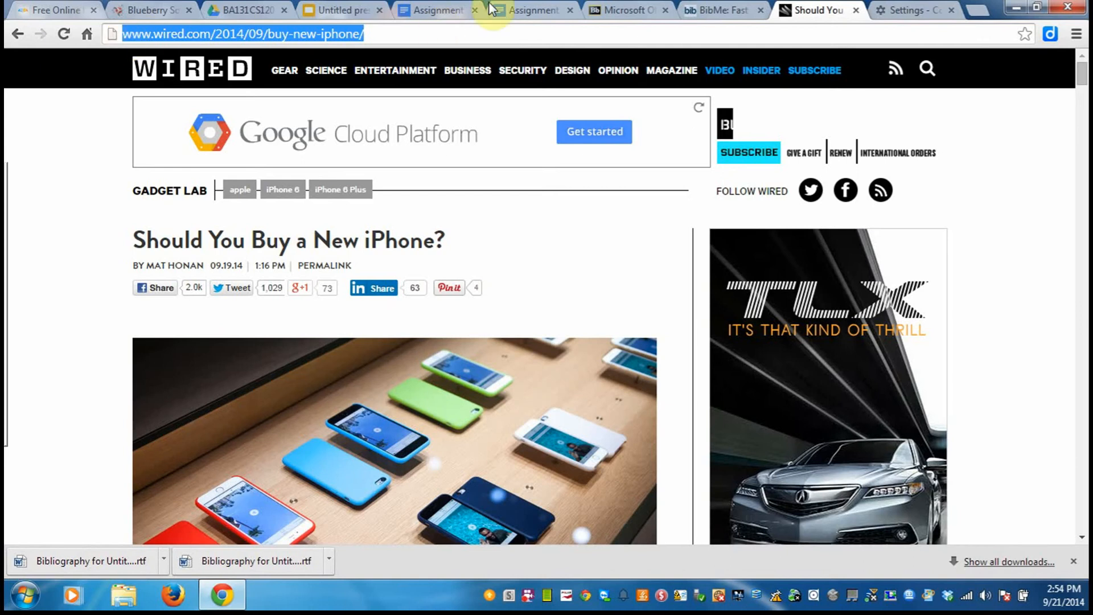
left_click(702, 14)
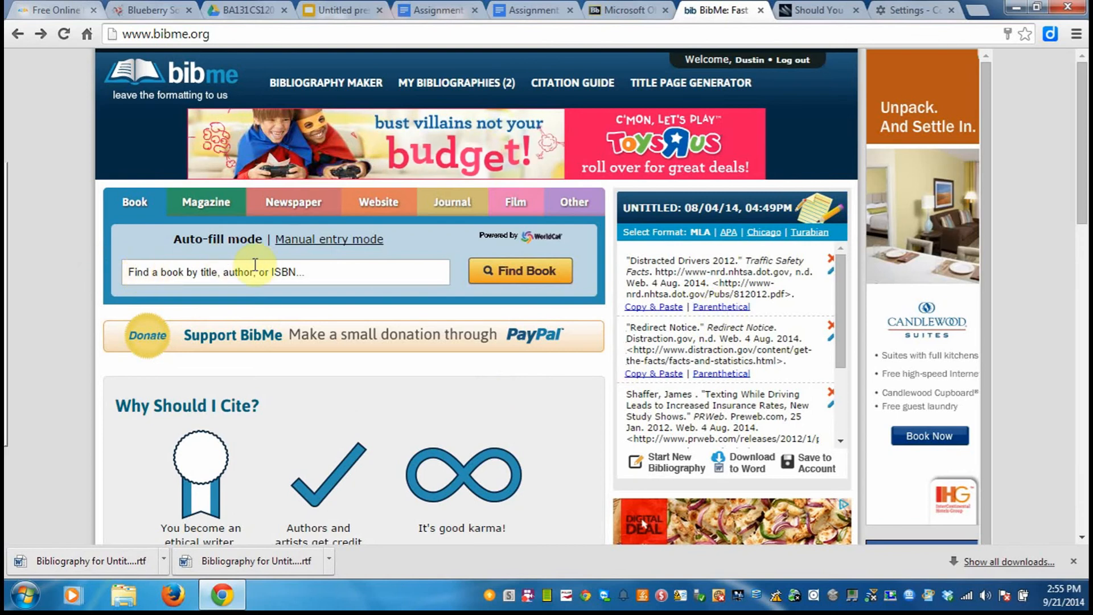
Try a book search in BibMe using the copied Wired article address.
left_click(285, 273)
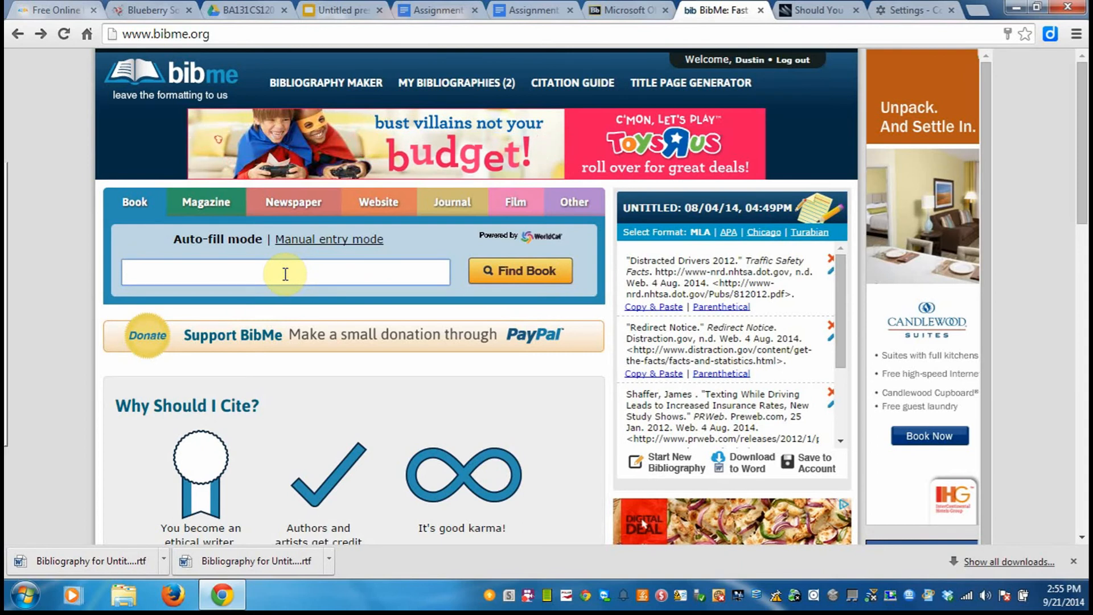
key("ctrl+v")
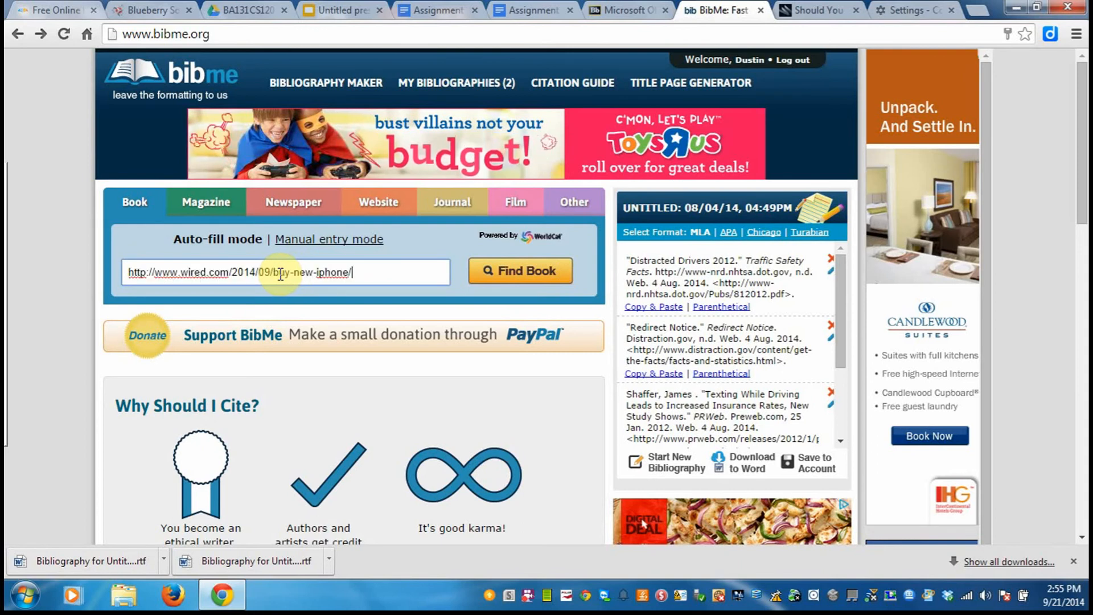
left_click(504, 273)
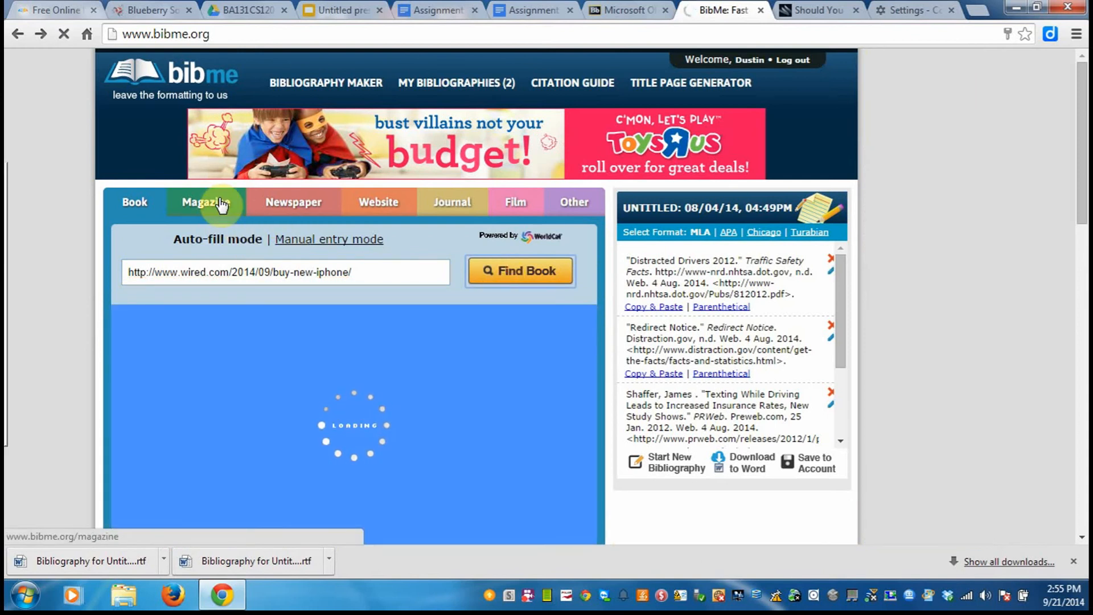
left_click(364, 210)
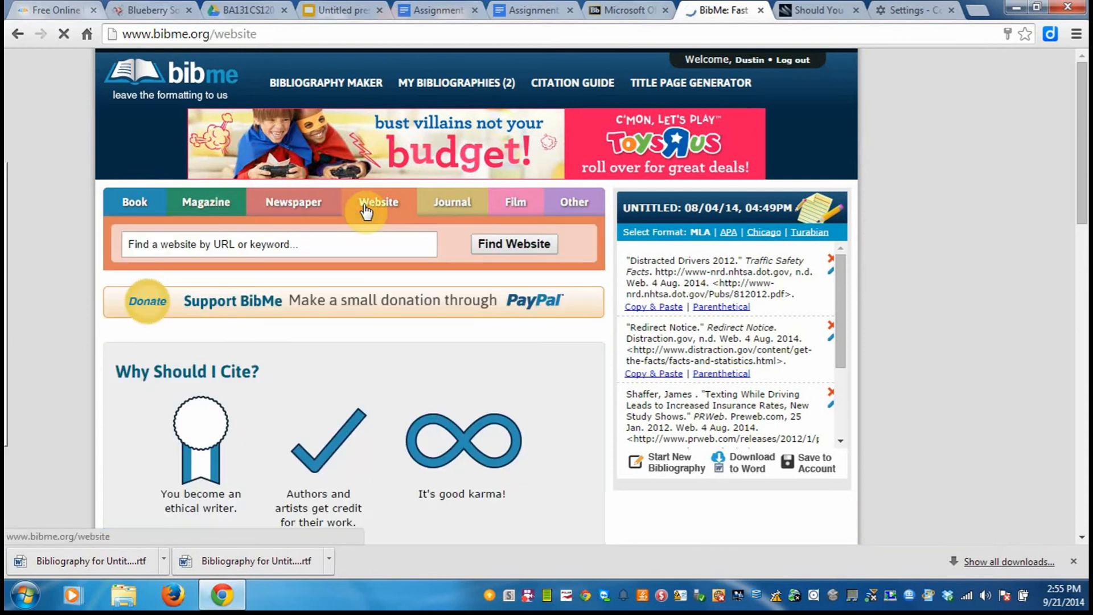
left_click(302, 241)
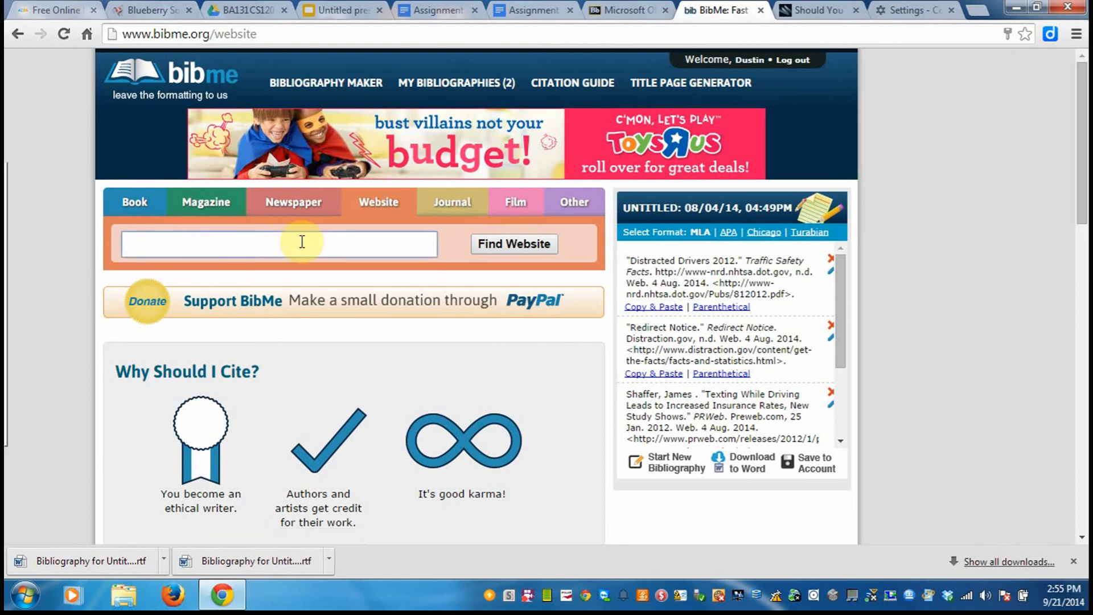
type("http://www.wired.com/2014/09/buy-new-iphone/")
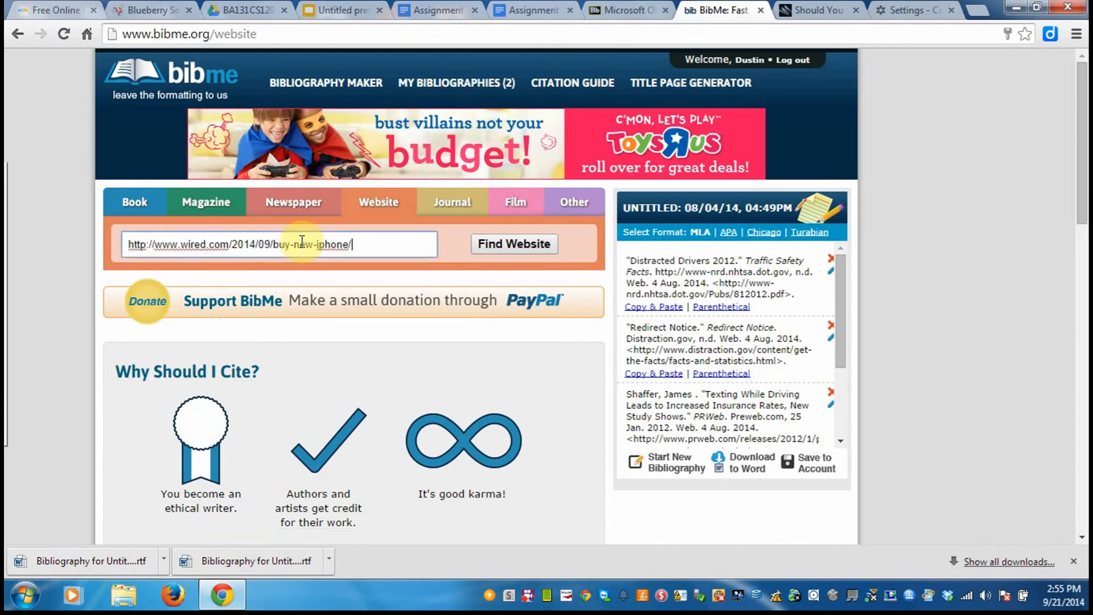
left_click(524, 250)
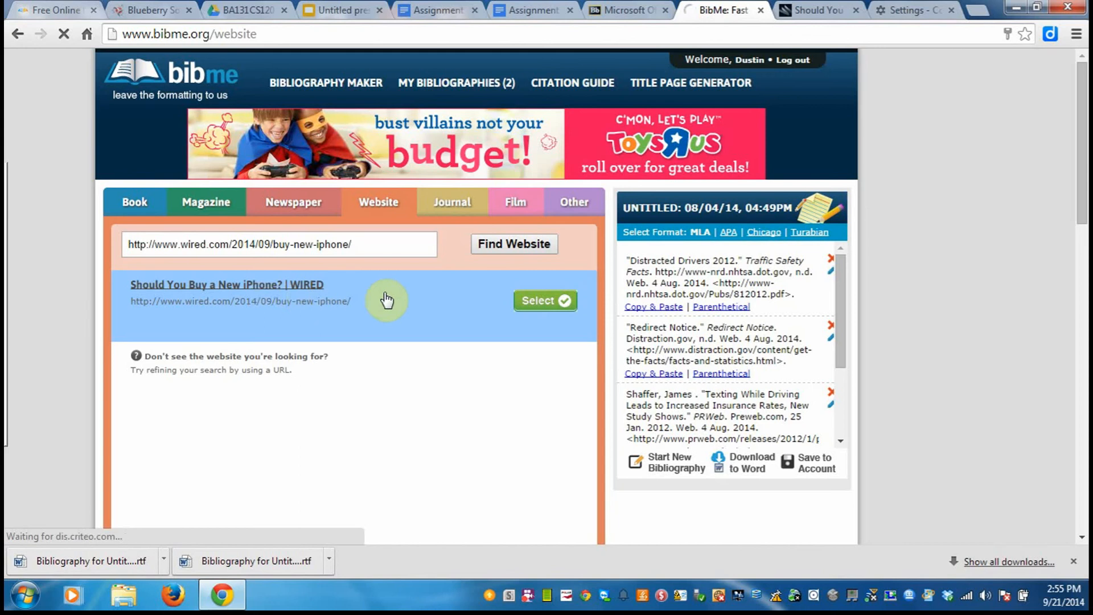
left_click(536, 310)
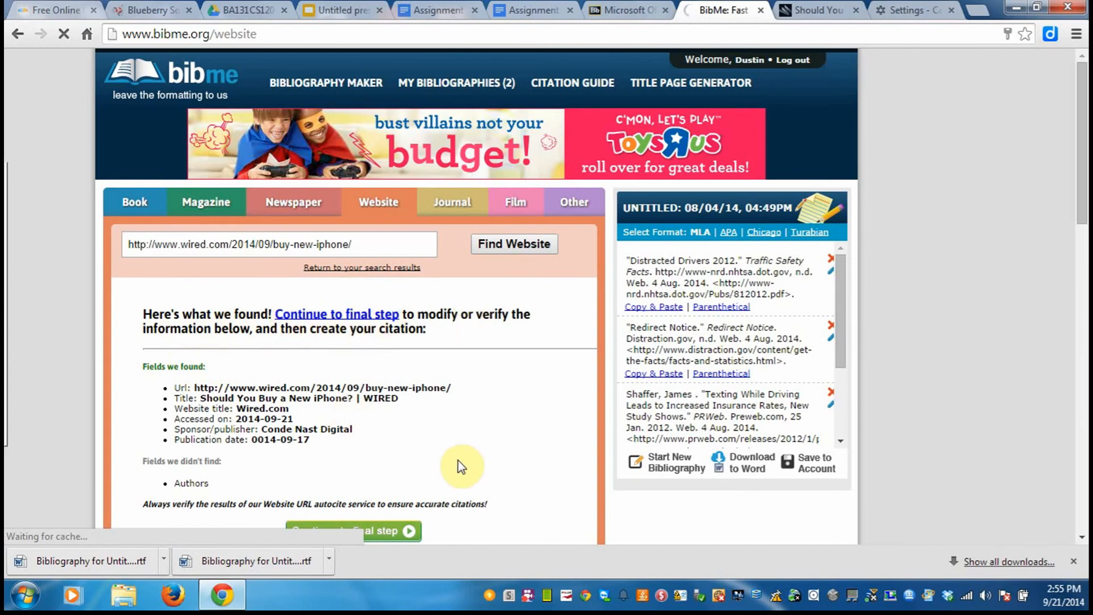
Review the citation fields found and check the Wired article page for the missing author.
scroll(461, 467, "down", 2)
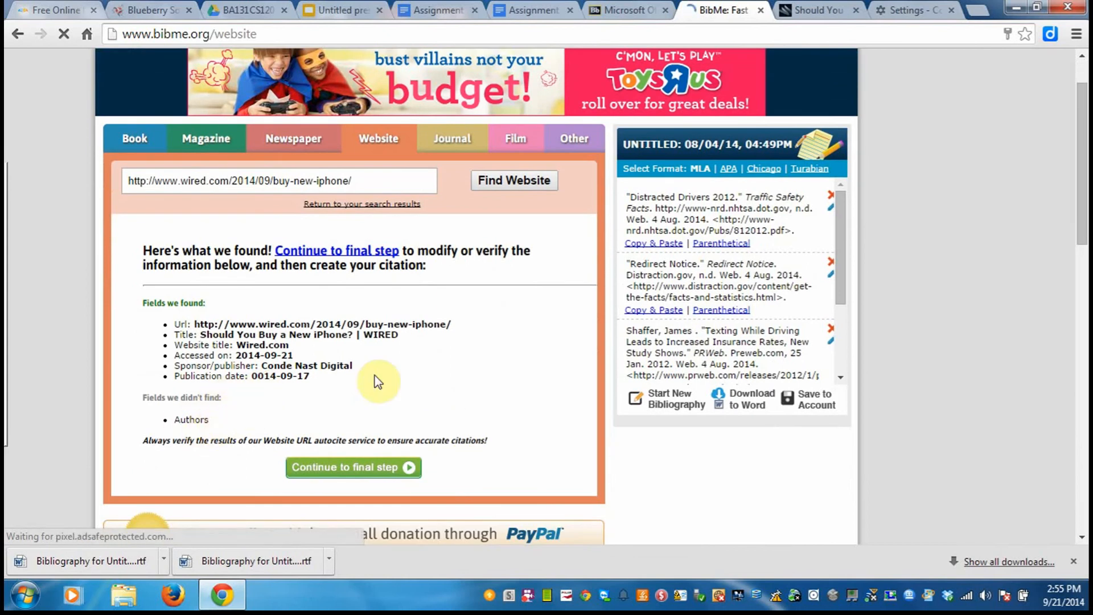
left_click(807, 16)
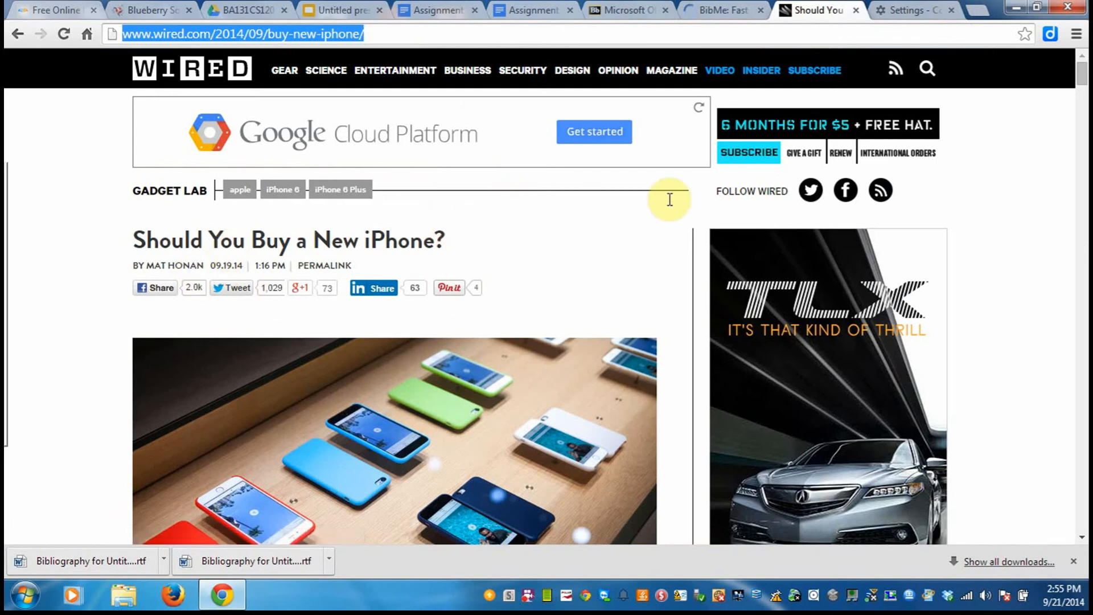
left_click(730, 12)
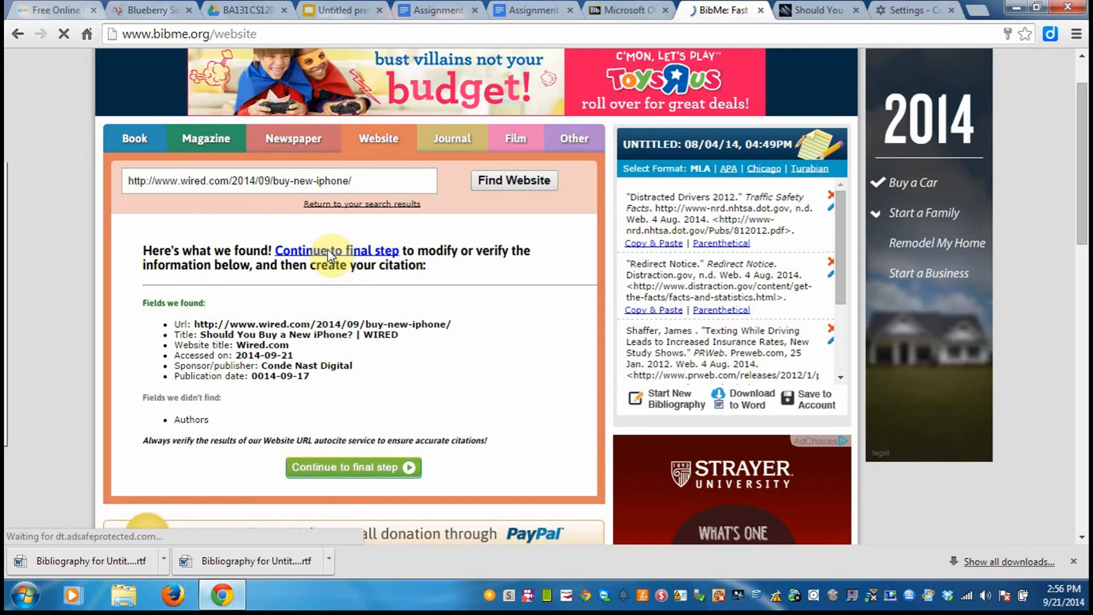
Continue to the final citation step and enter the article author's first and last name.
left_click(350, 468)
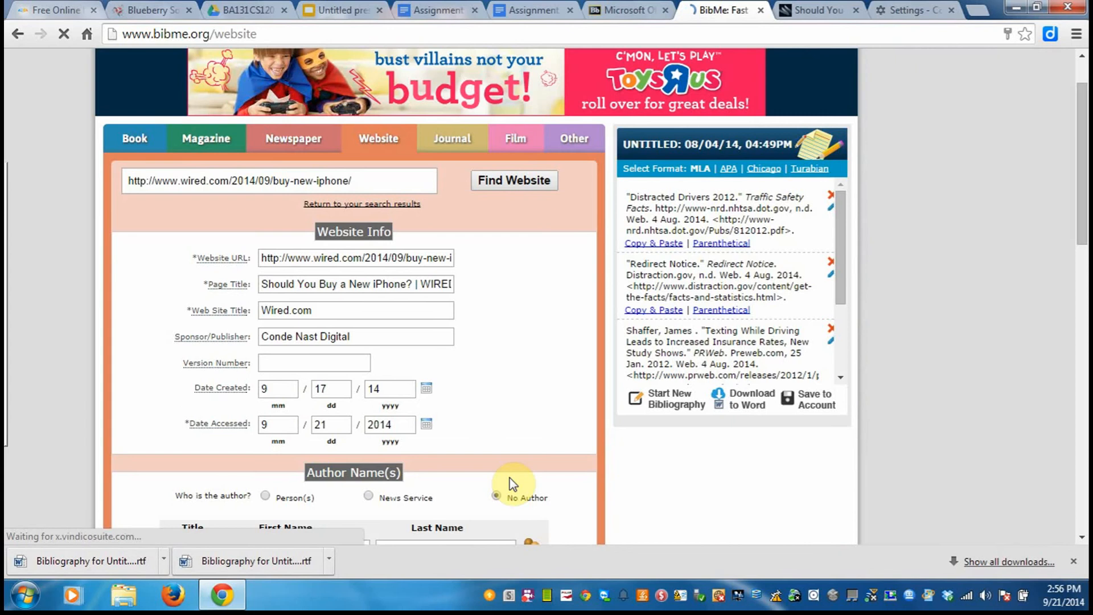
scroll(510, 483, "down", 2)
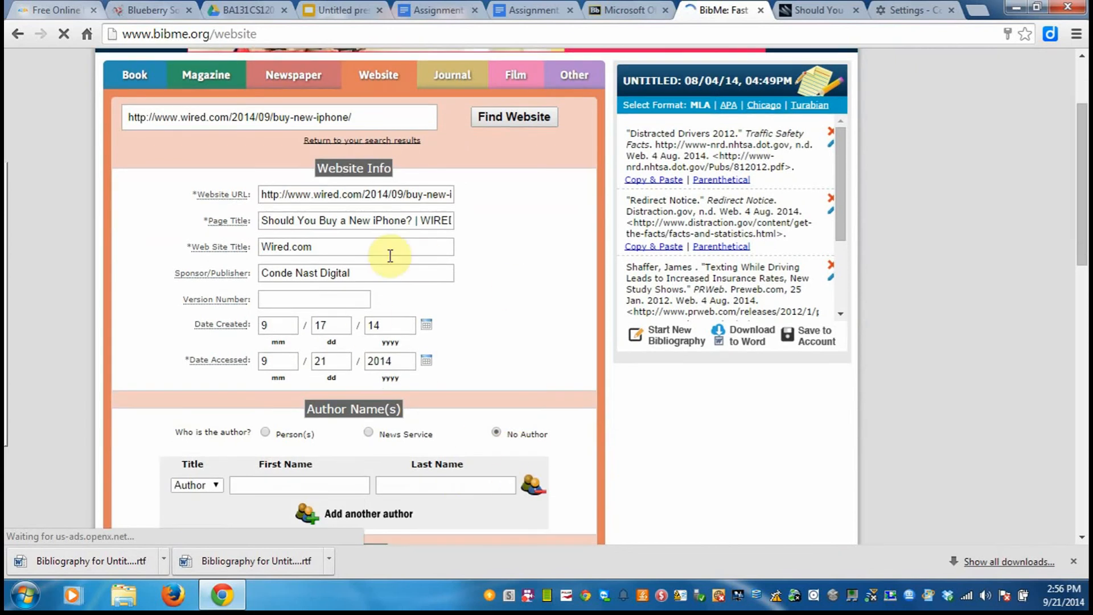
left_click(259, 486)
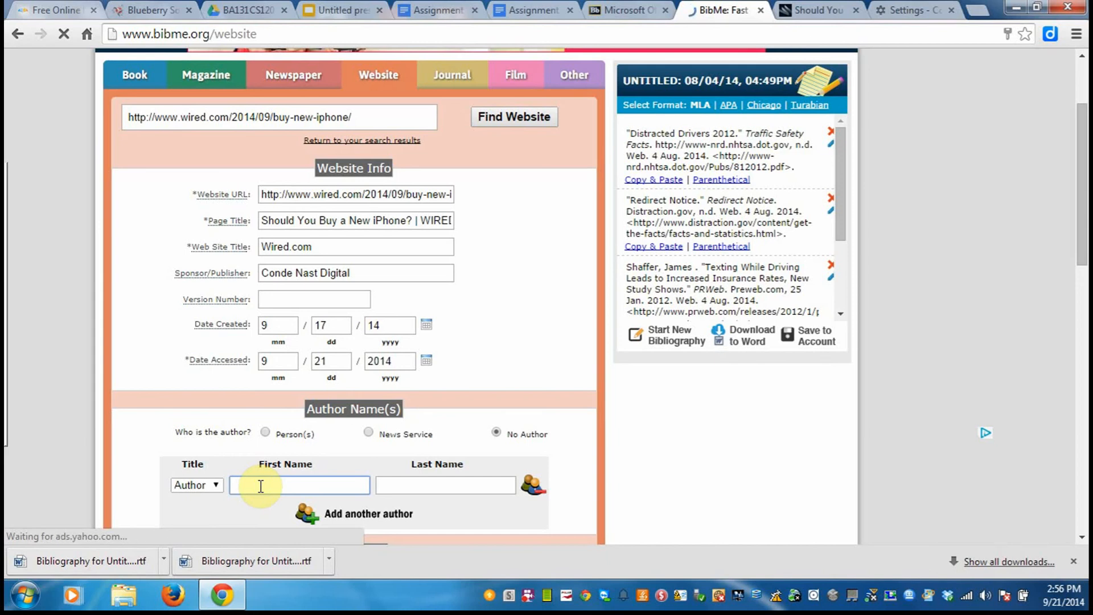
type("Mar")
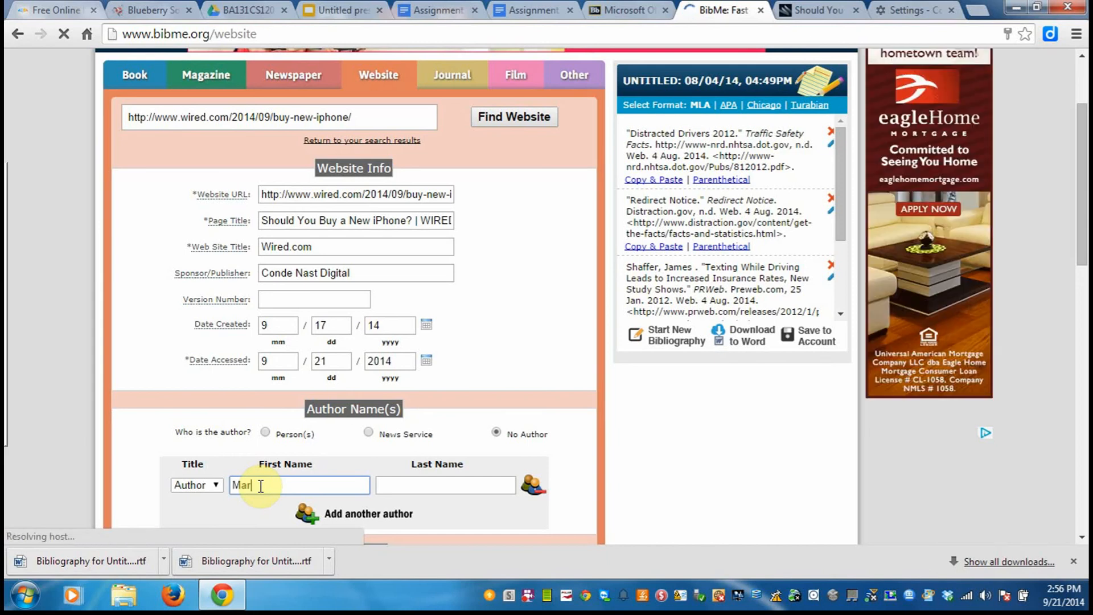
key("BackSpace")
type("t")
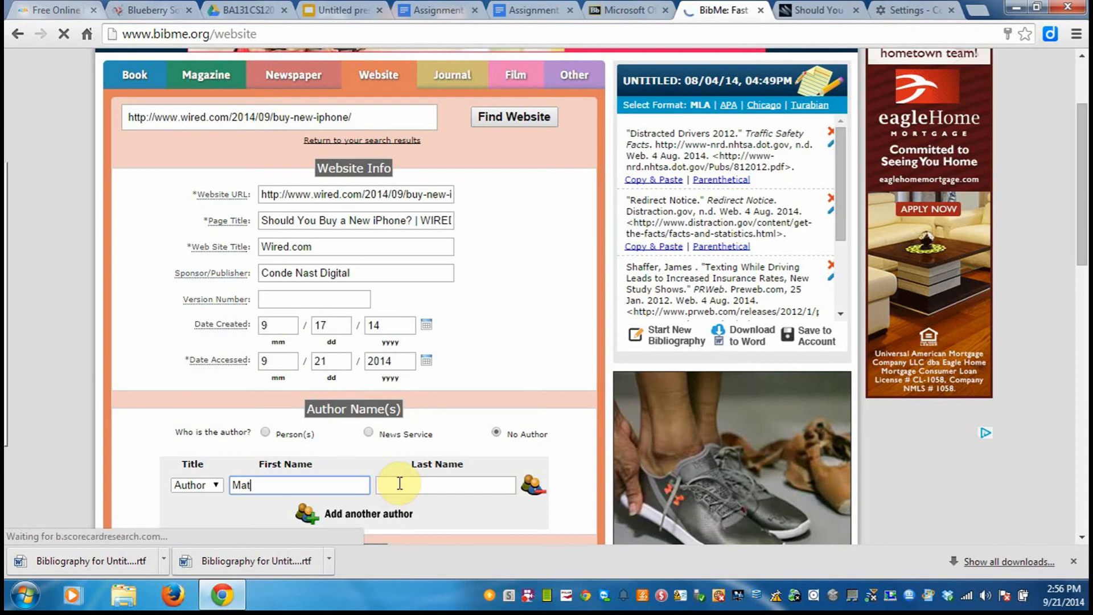
left_click(400, 483)
type("Honan")
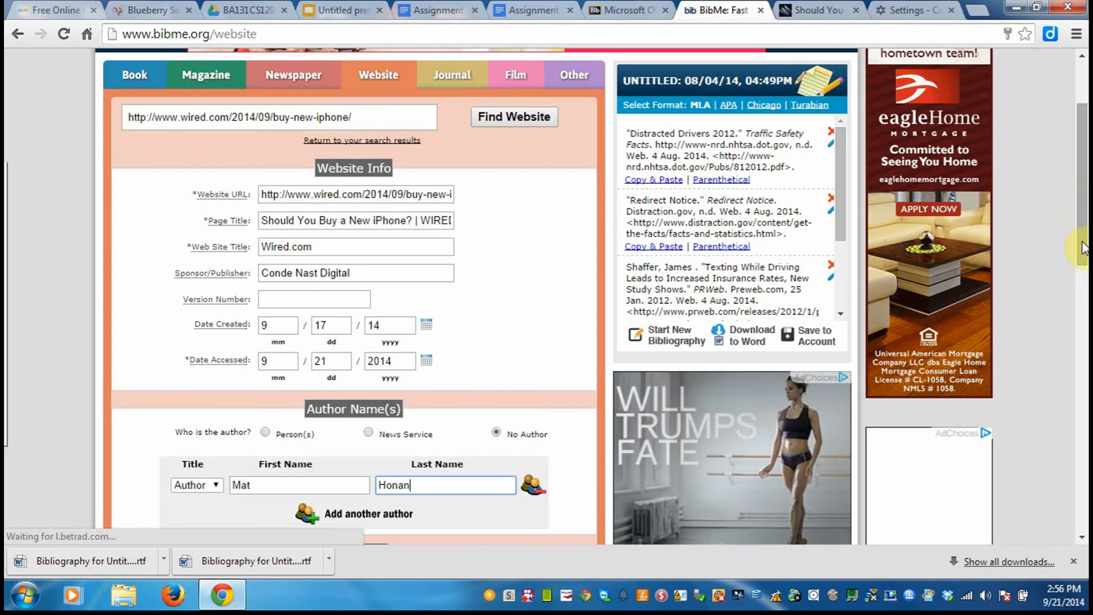
Add the completed website citation to the bibliography and download the bibliography as a Word file.
scroll(1083, 250, "down", 2)
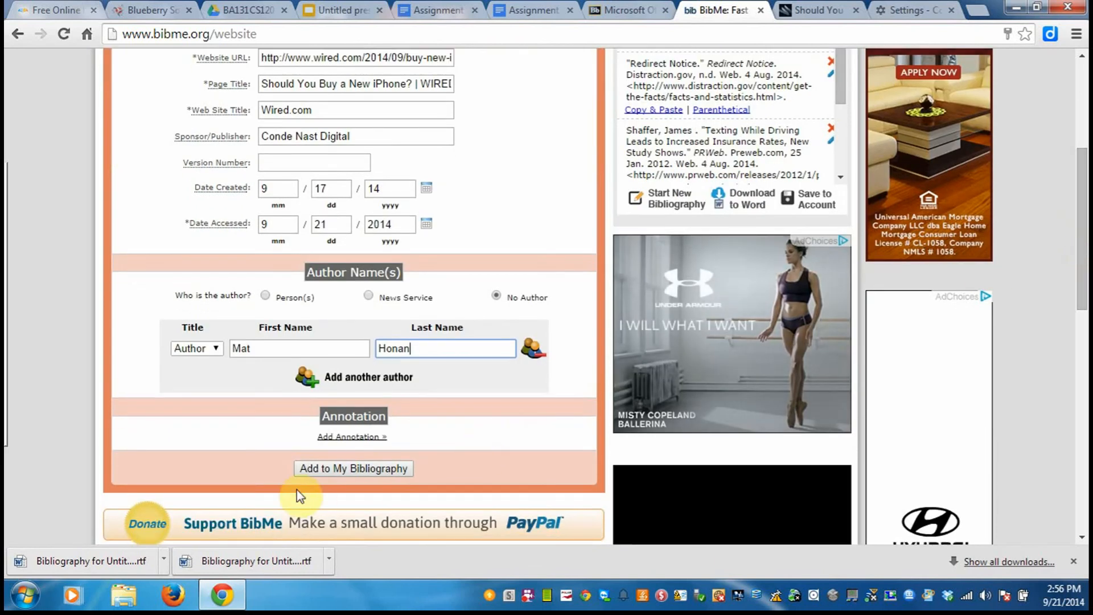
left_click(339, 467)
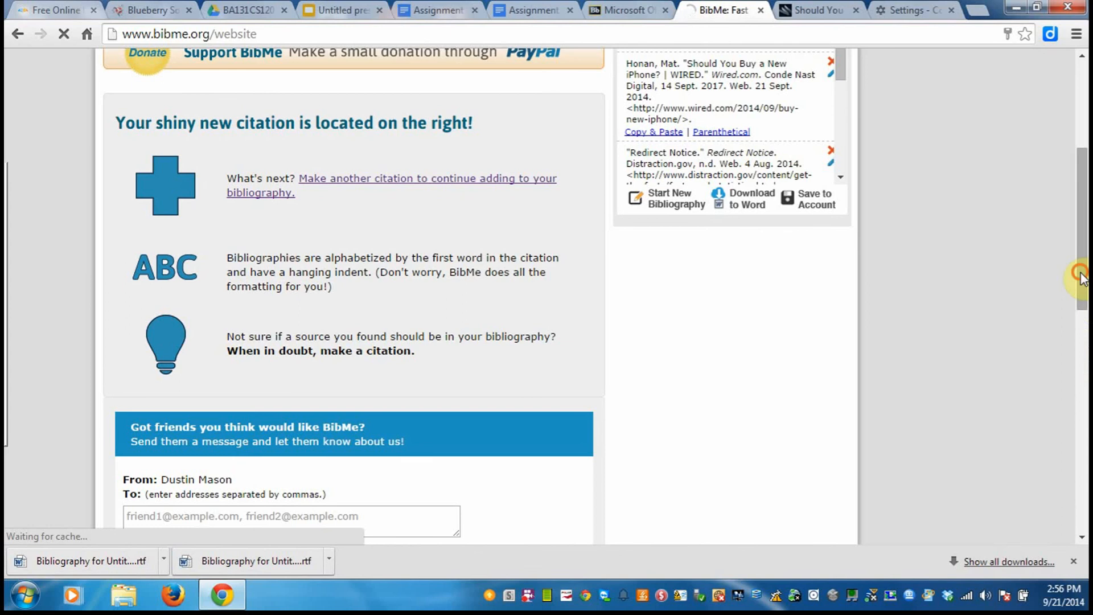
left_click_drag(1082, 276, 1080, 230)
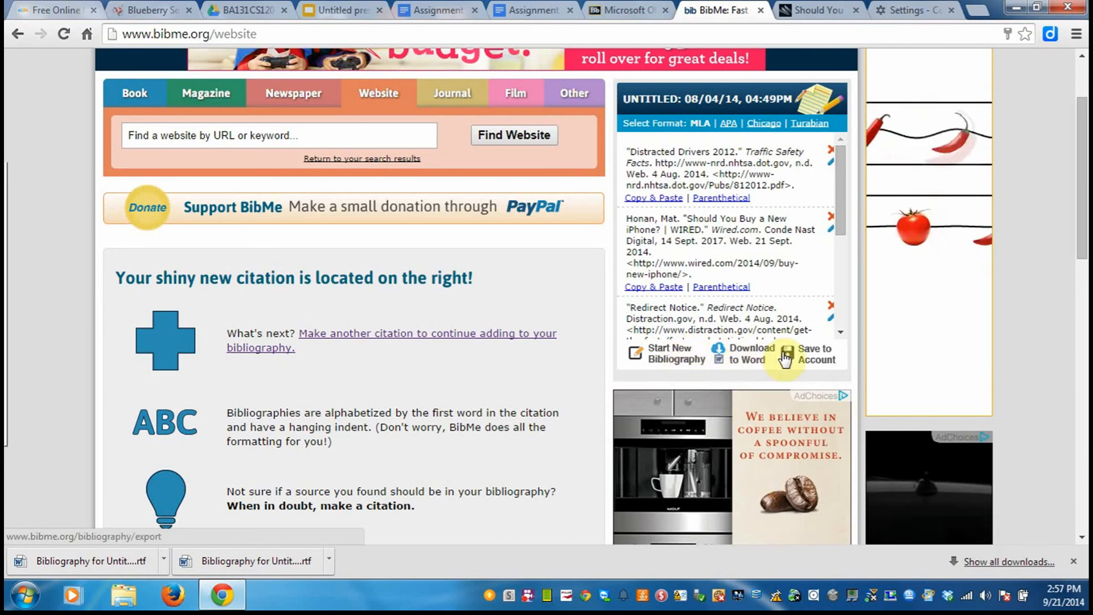
left_click(737, 356)
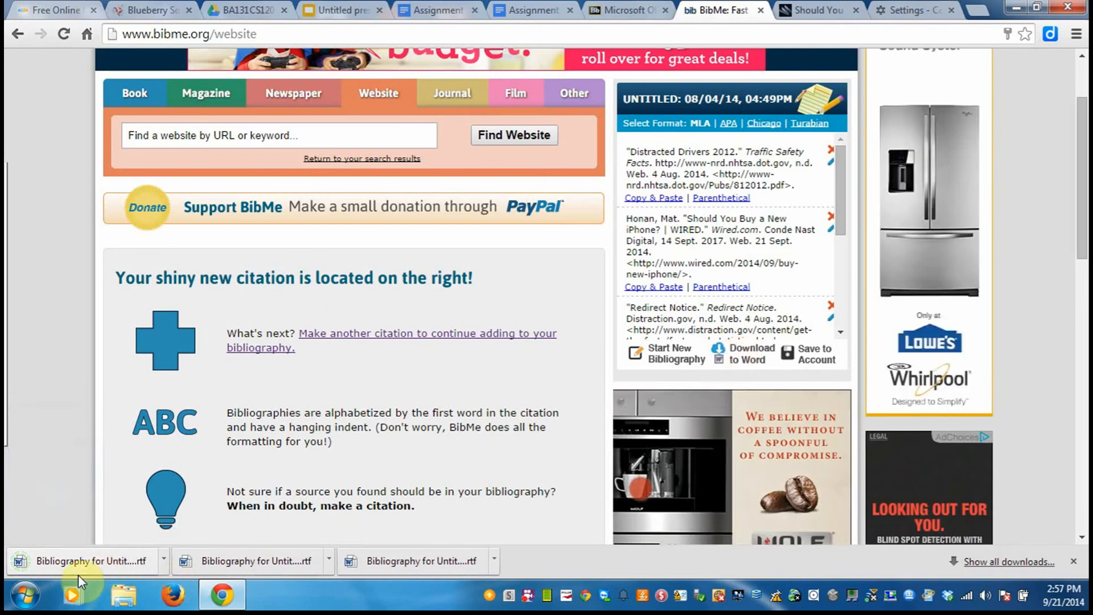
Open the downloaded bibliography file in Word, enable editing and review the Works Cited entries through to the end.
left_click(104, 562)
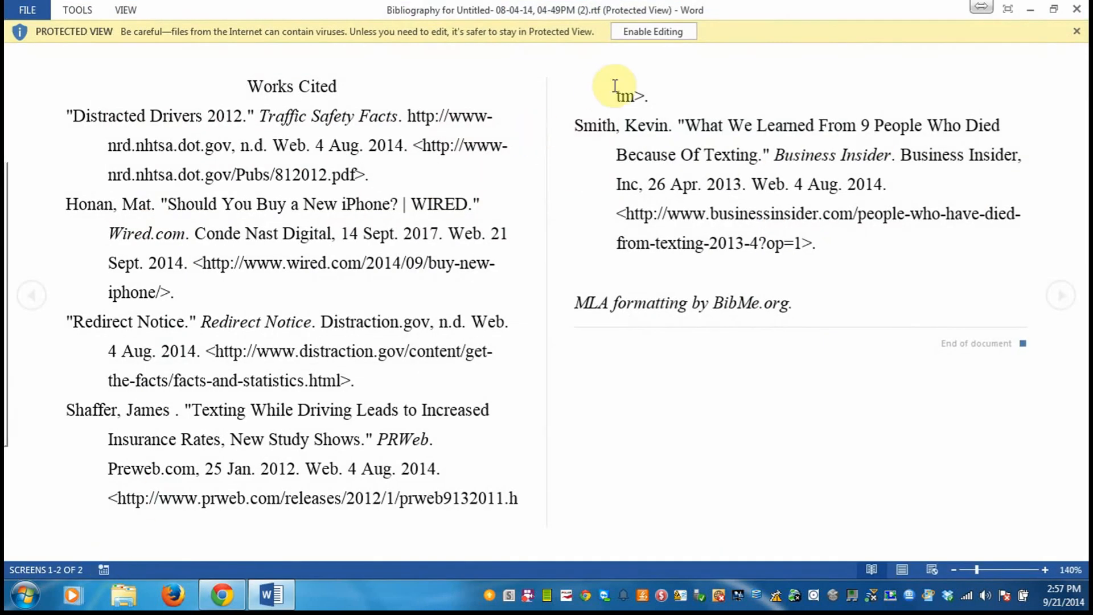
left_click(644, 29)
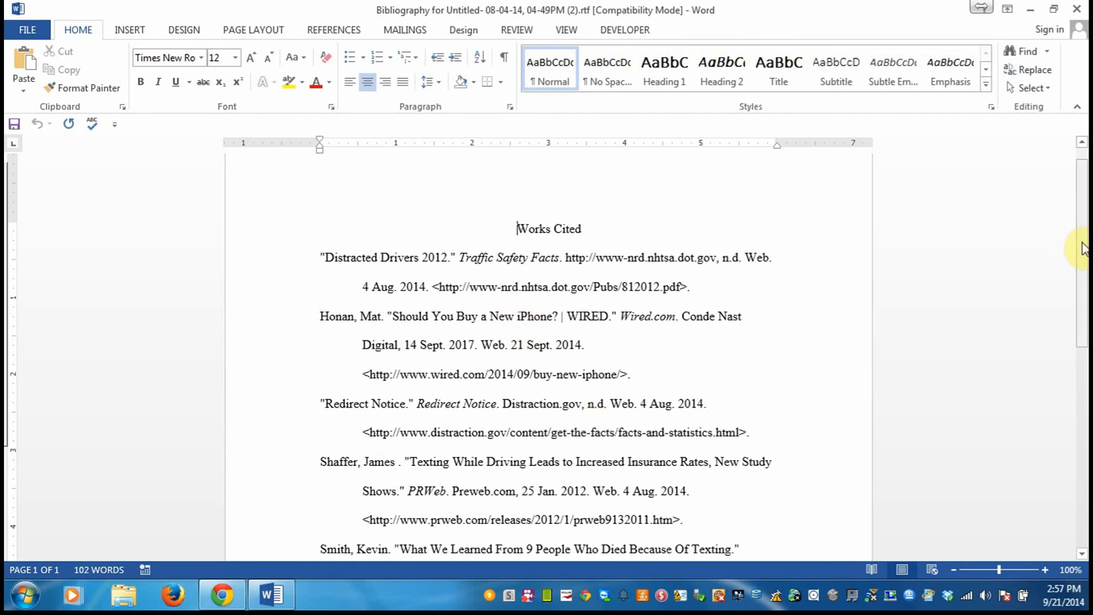
left_click_drag(1081, 241, 1082, 377)
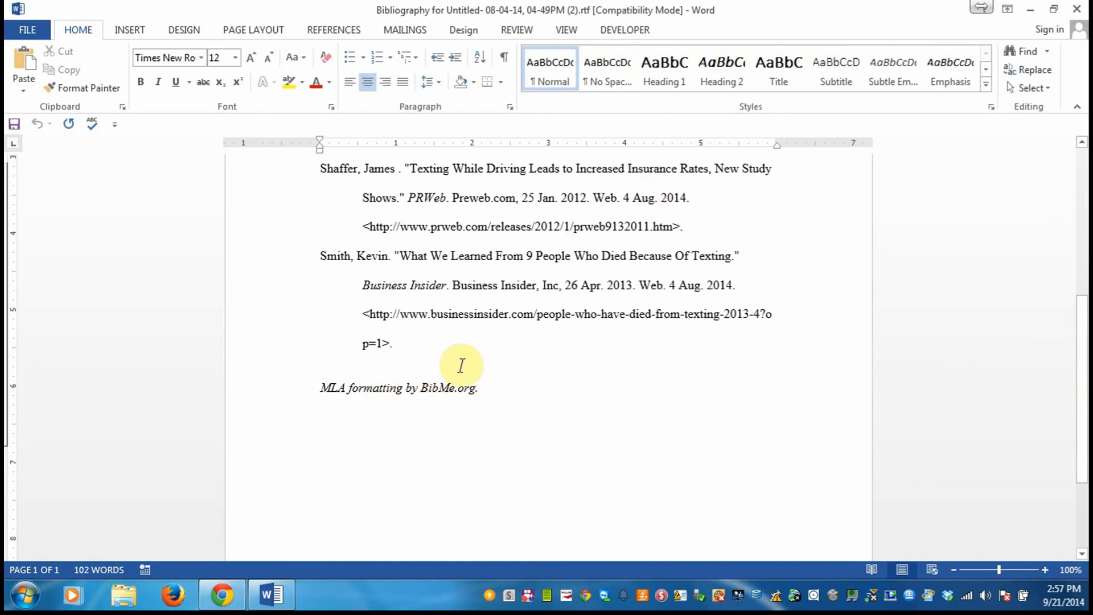
left_click_drag(1081, 408, 1083, 243)
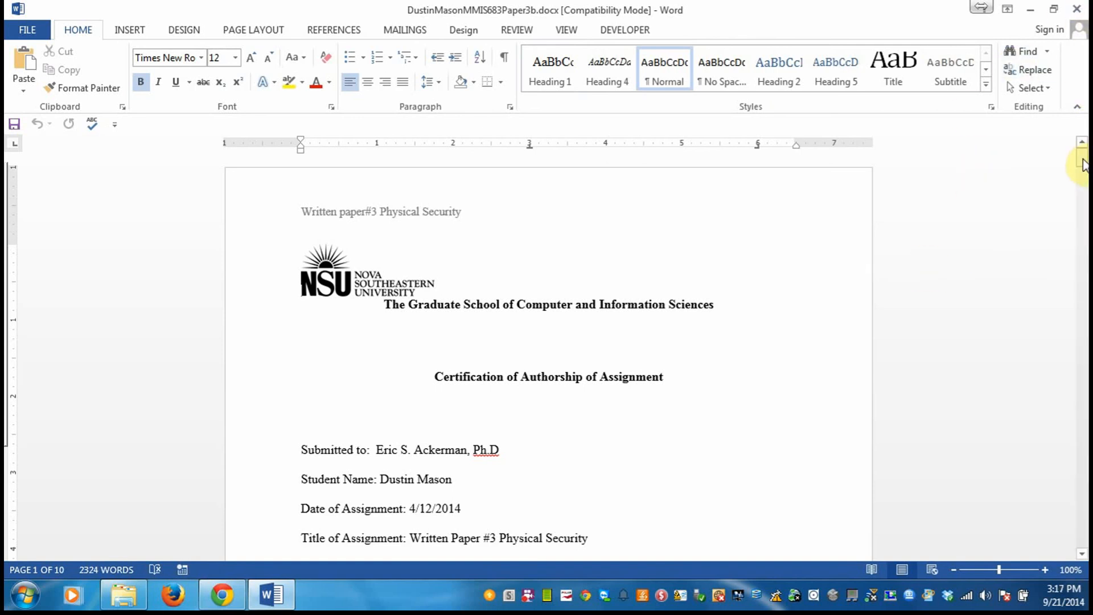
Examine the cover page of the Physical Security paper, including its assignment details and Certification of Authorship statement.
left_click_drag(1083, 165, 1083, 173)
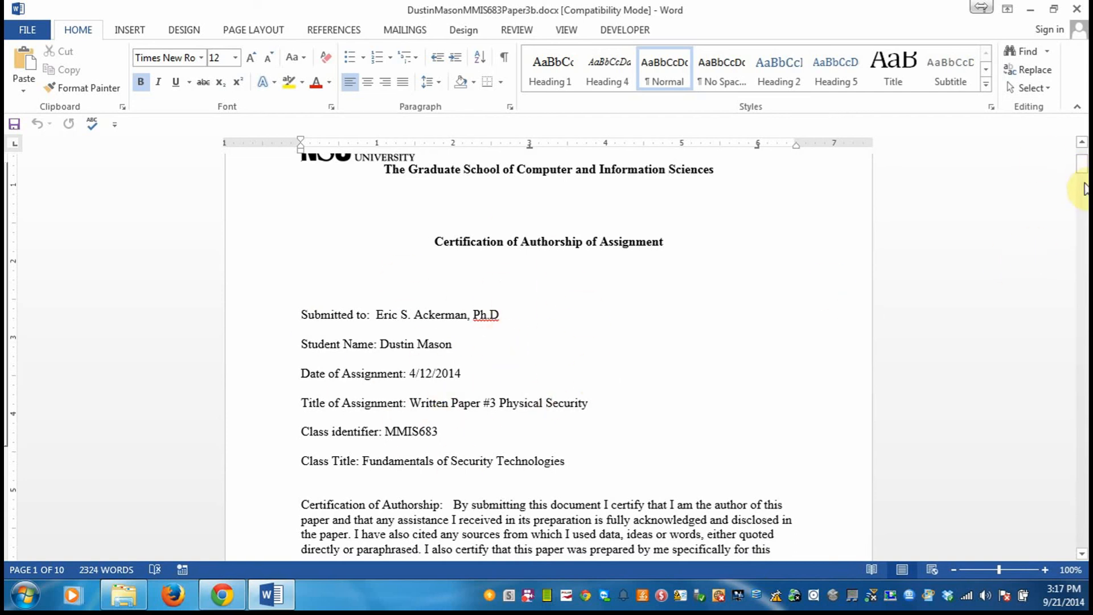
left_click(1082, 176)
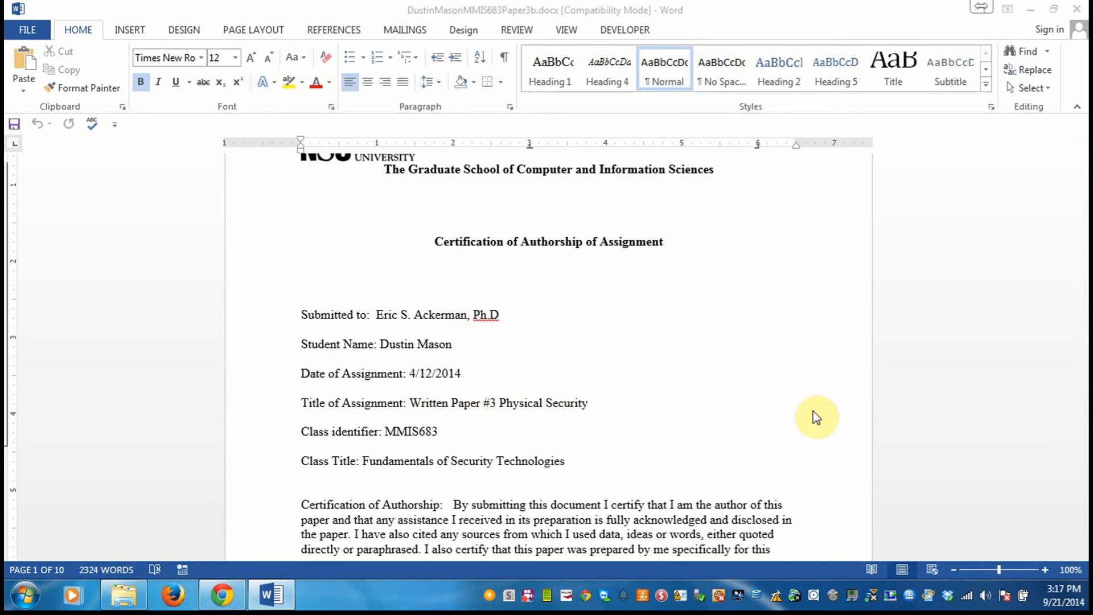
left_click(641, 420)
key("Down")
key("Down")
key("Down")
key("Down")
key("Down")
key("Down")
key("Down")
key("Down")
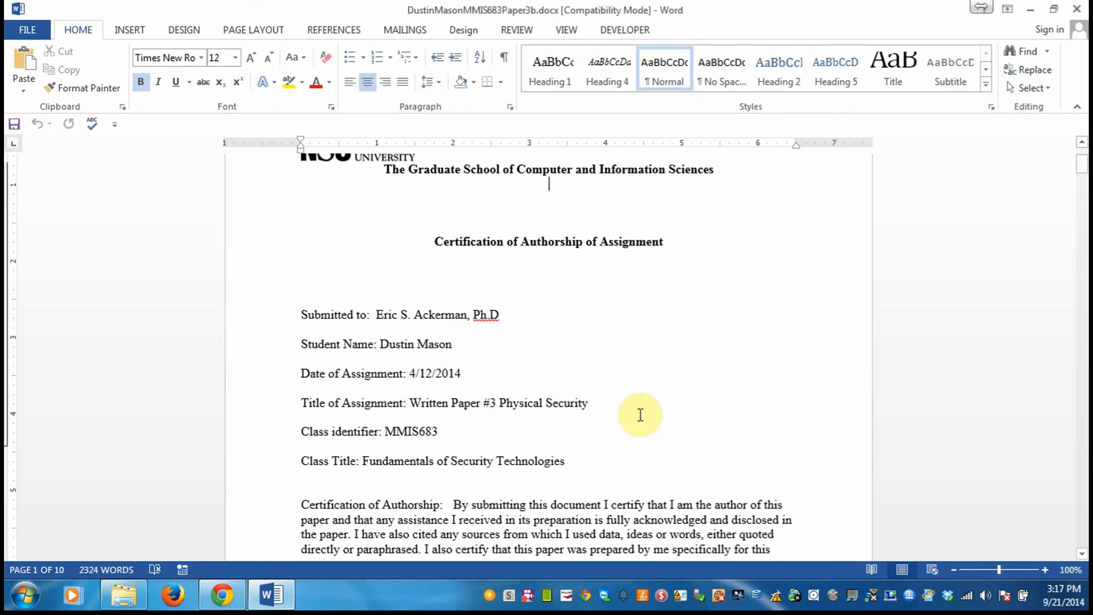
key("Down")
key("Down")
key("Down")
key("Down")
key("Down")
key("Down")
key("Down")
key("Down")
key("Down")
key("Down")
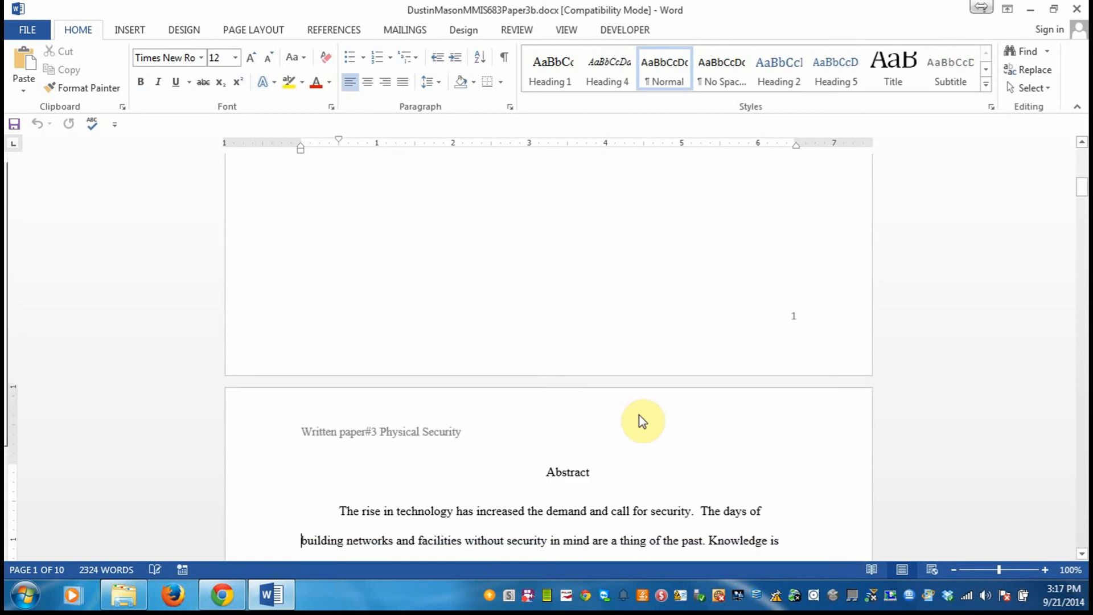
key("Up")
key("Up")
key("Up")
key("Up")
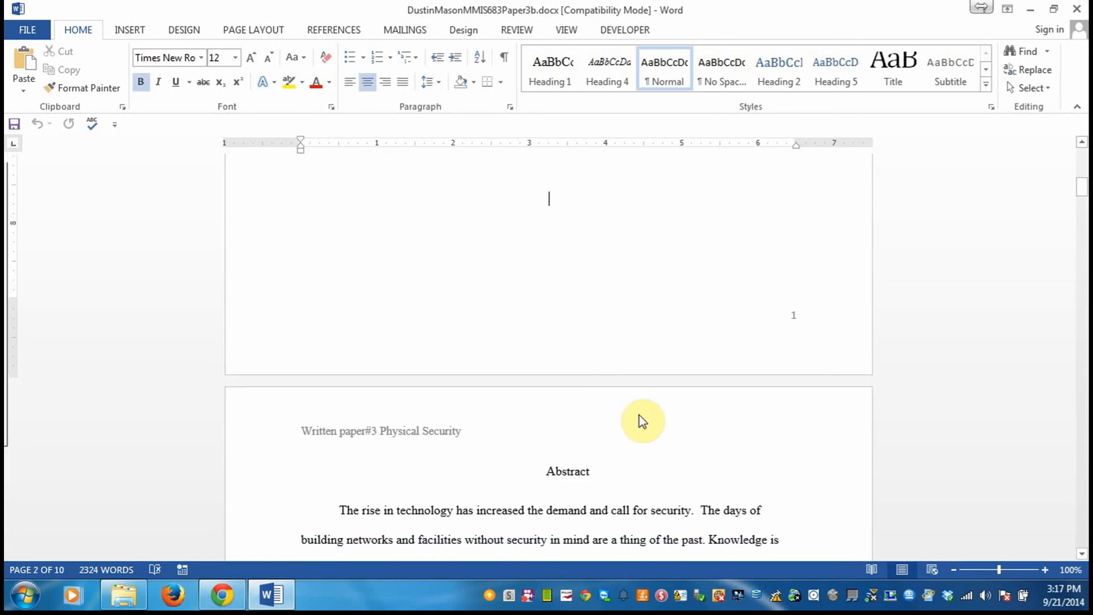
key("Up")
key("Up")
key("Up")
key("Up")
key("Up")
key("Up")
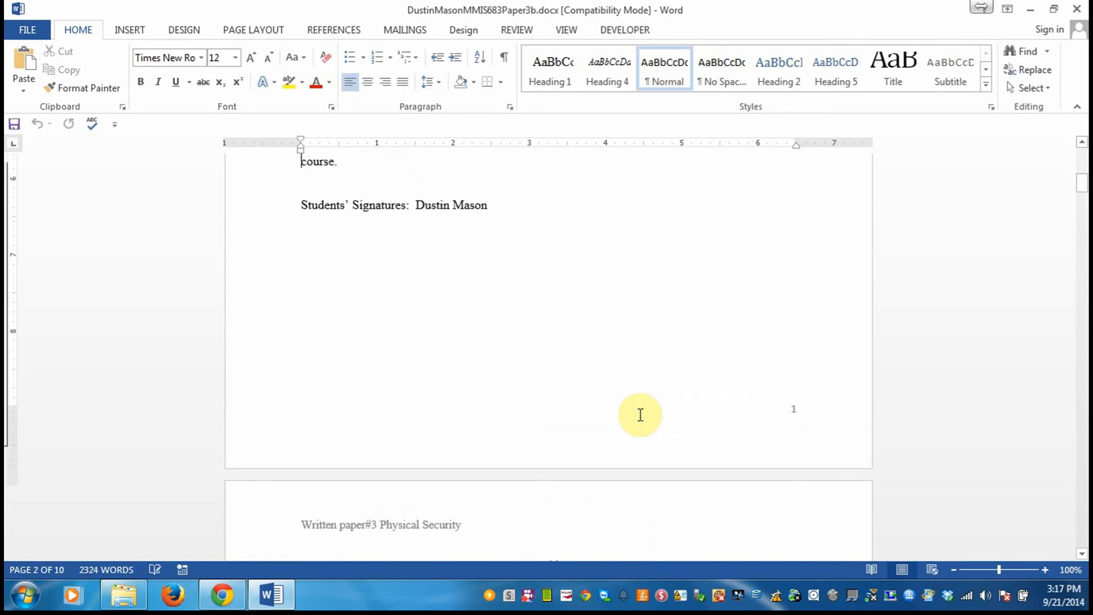
key("Up")
key("Up")
key("Up")
key("Up")
key("Up")
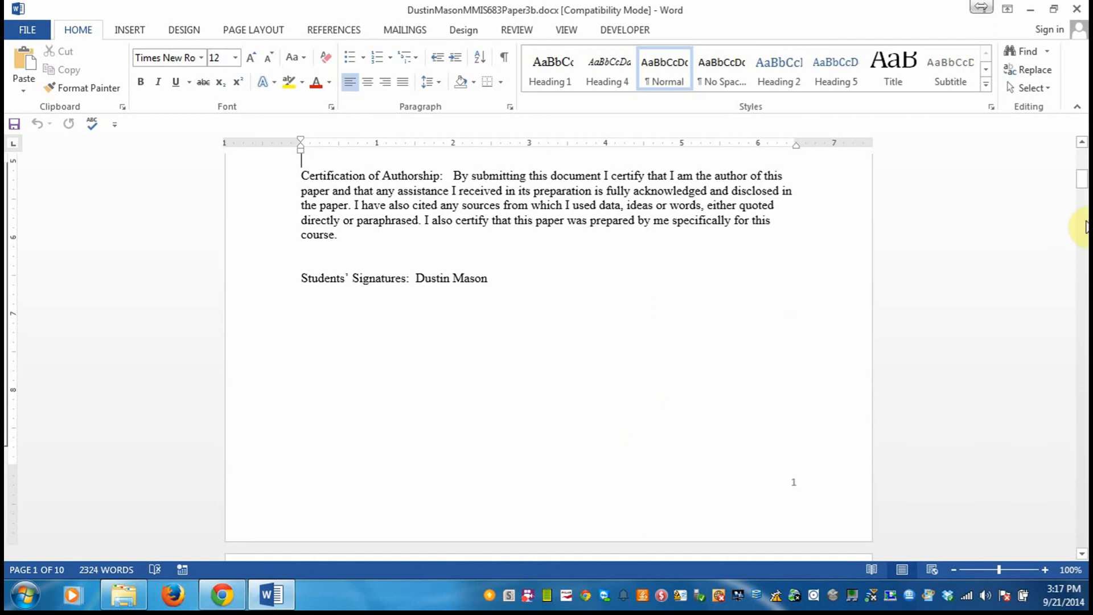
Look through the paper's Abstract and continue to the body text on page 3.
left_click_drag(1080, 183, 1081, 202)
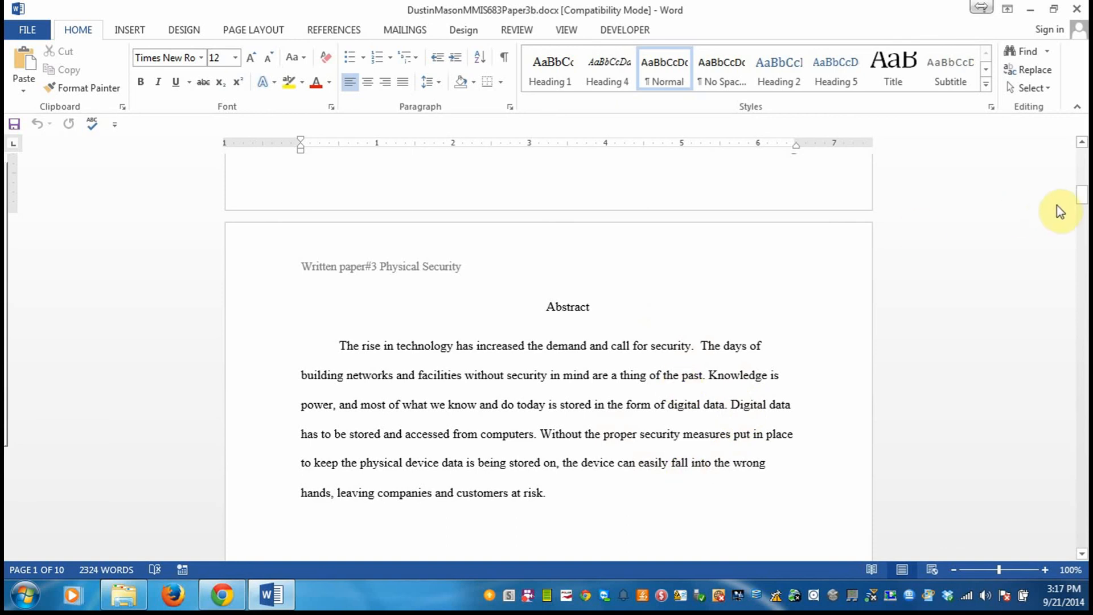
left_click_drag(1082, 204, 1082, 268)
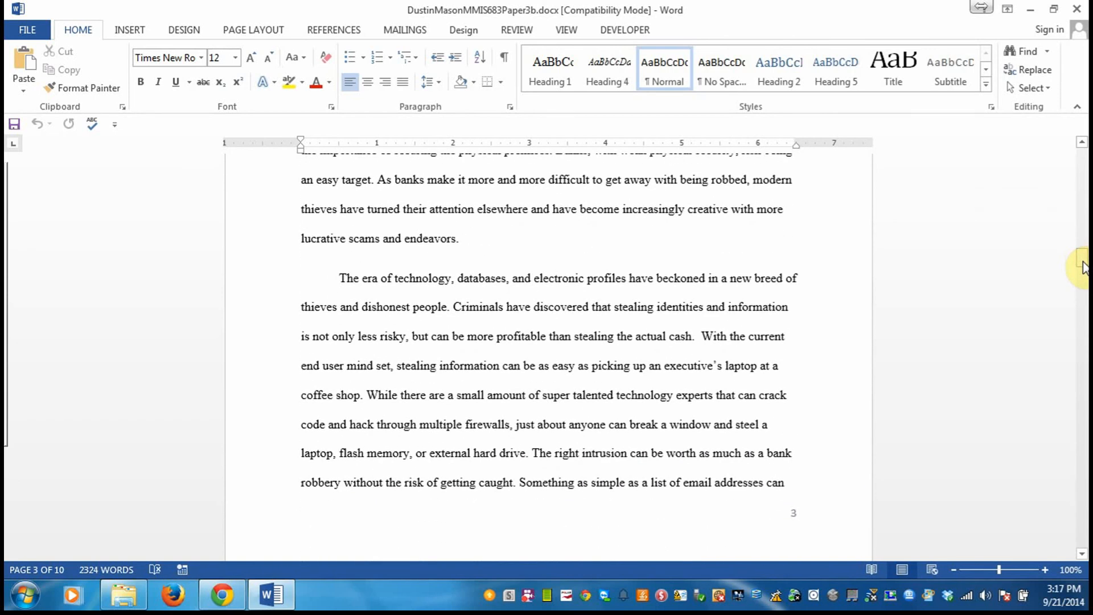
left_click_drag(1082, 268, 1082, 268)
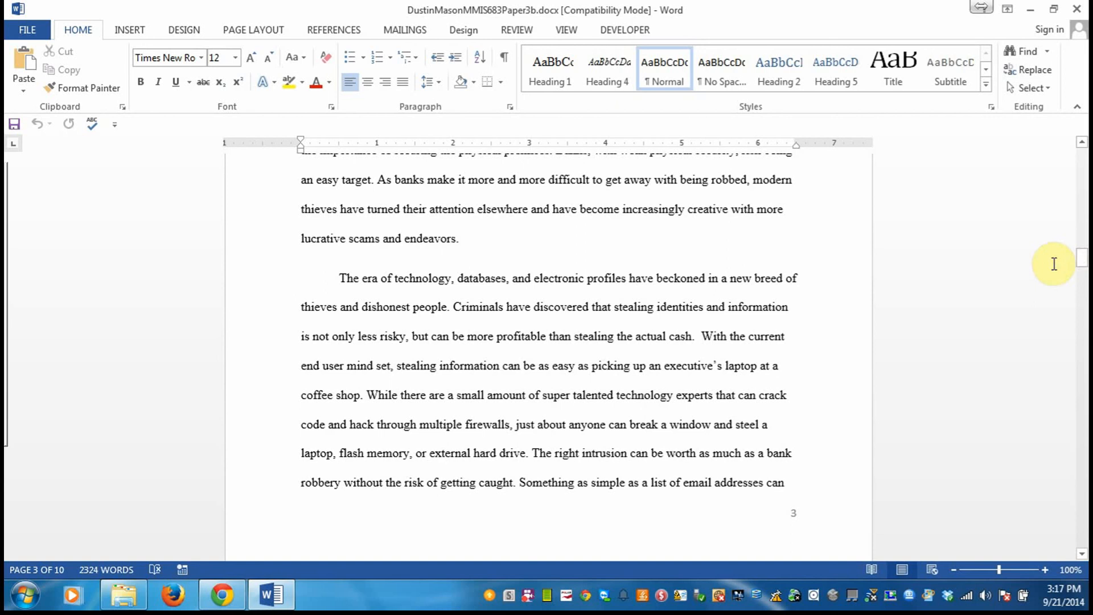